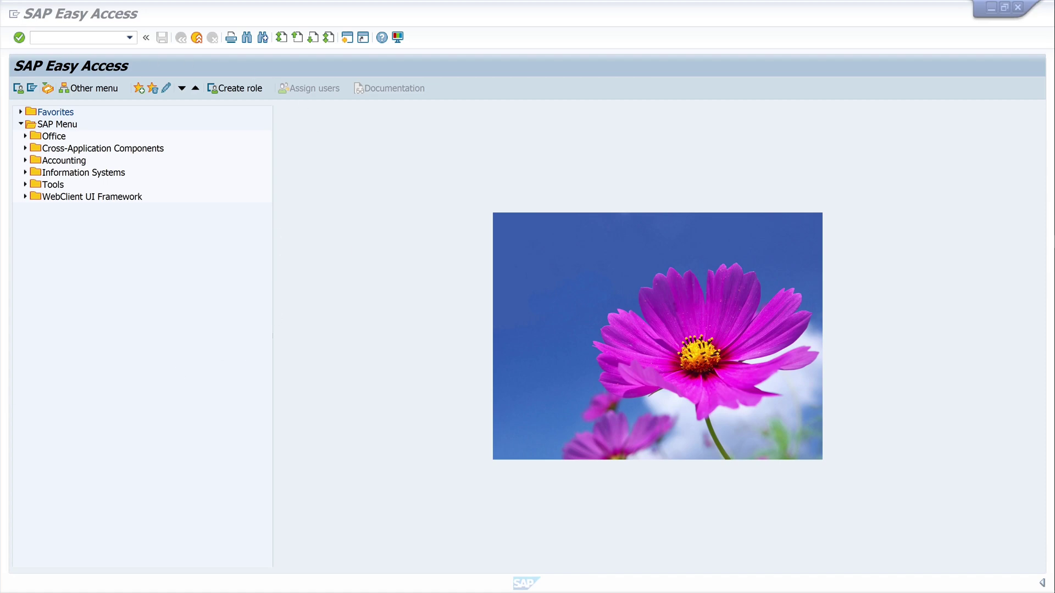
# Launch the QuickViewer with /nSQVI and enter Z_TEST as the new QuickView name
pyautogui.click(64, 59)
pyautogui.write('/n')
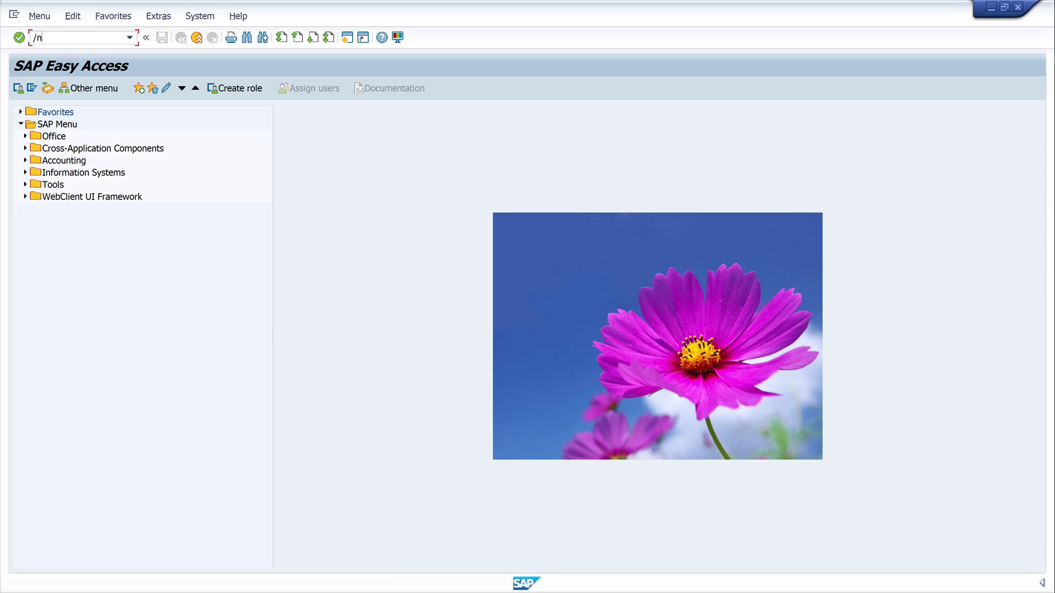
pyautogui.write('SQVI')
pyautogui.press('Return')
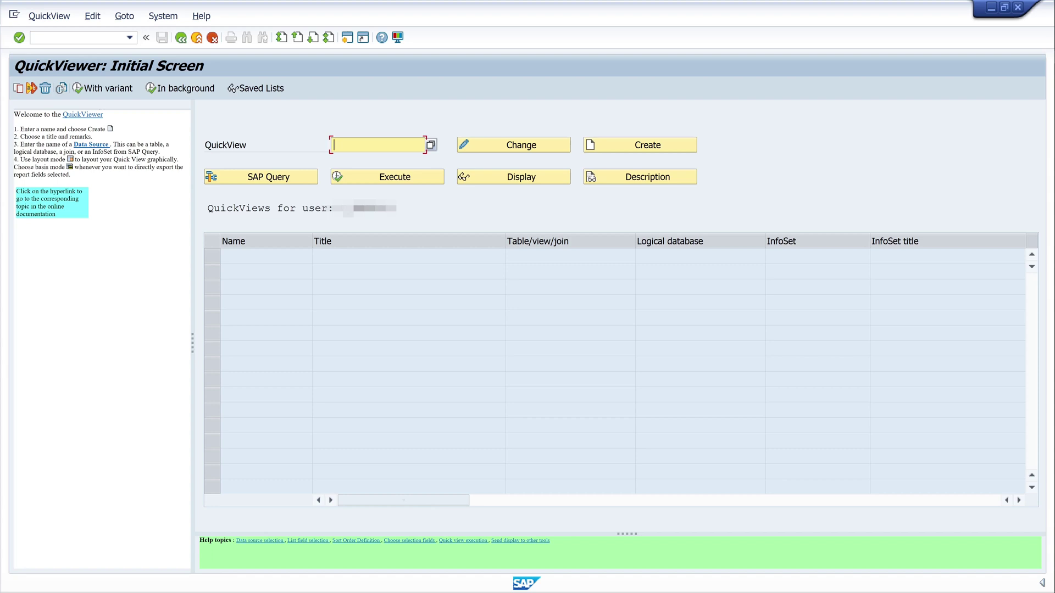
pyautogui.write('Z_TEST')
# Create Z_TEST with title 'SPFLI SCARR', comment 'Query' and Table join as data source
pyautogui.click(641, 146)
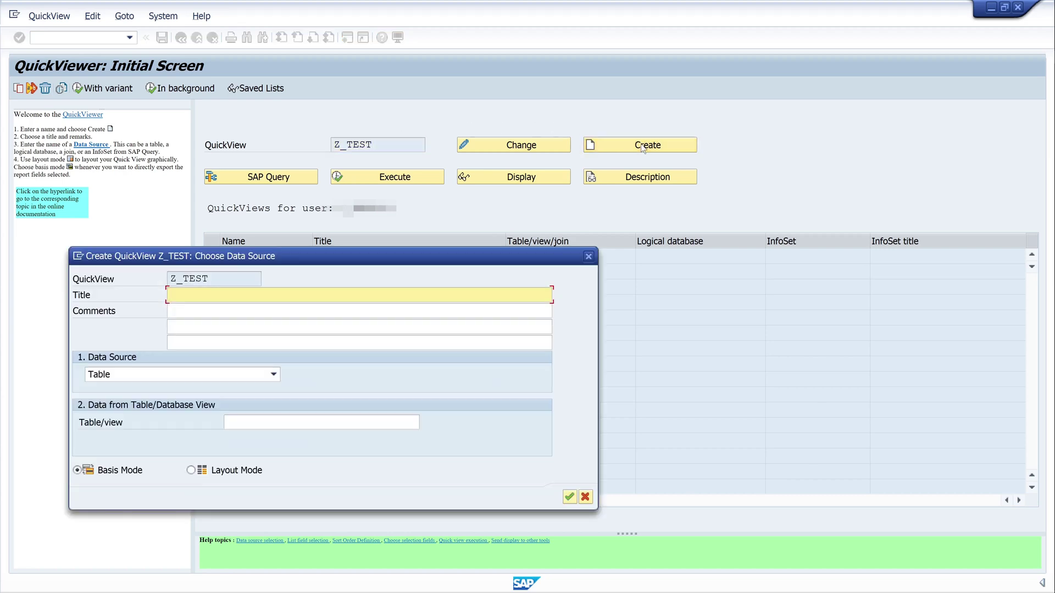
pyautogui.moveTo(453, 252); pyautogui.dragTo(540, 177)
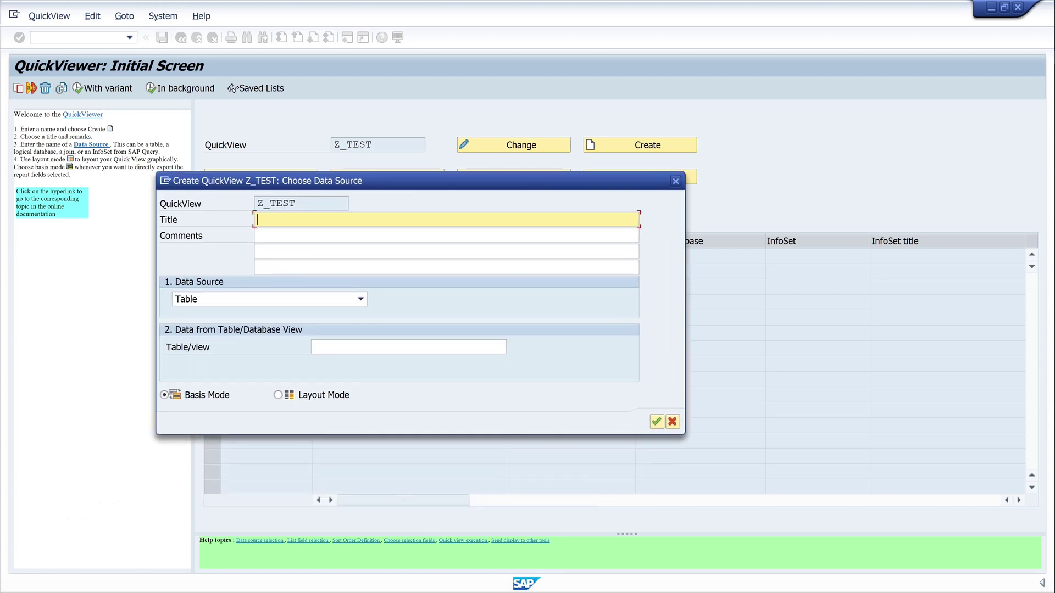
pyautogui.write('SPFLI SCARR')
pyautogui.click(257, 237)
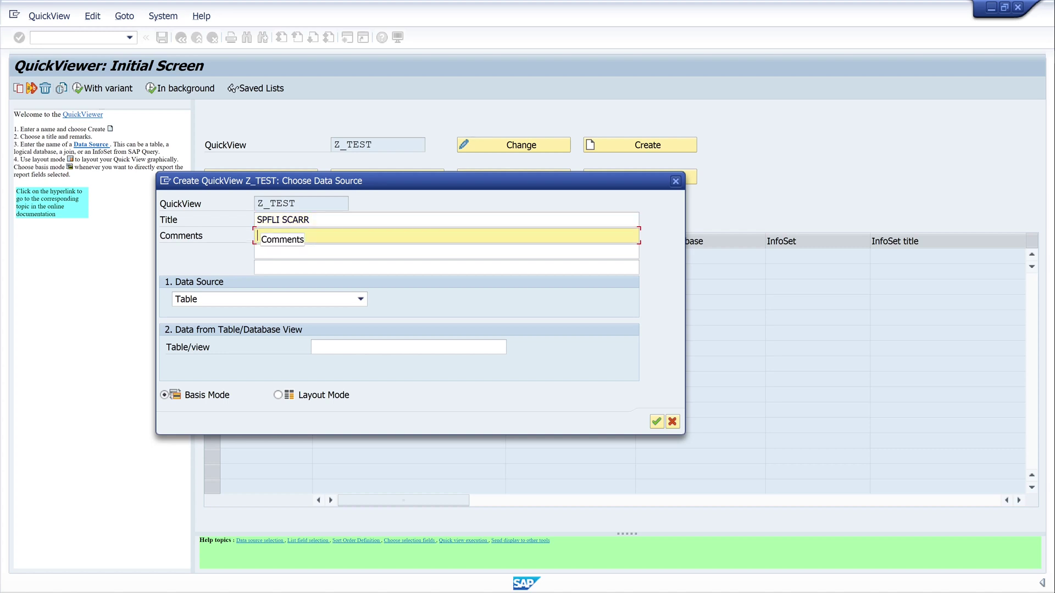
pyautogui.write('Query')
pyautogui.click(264, 301)
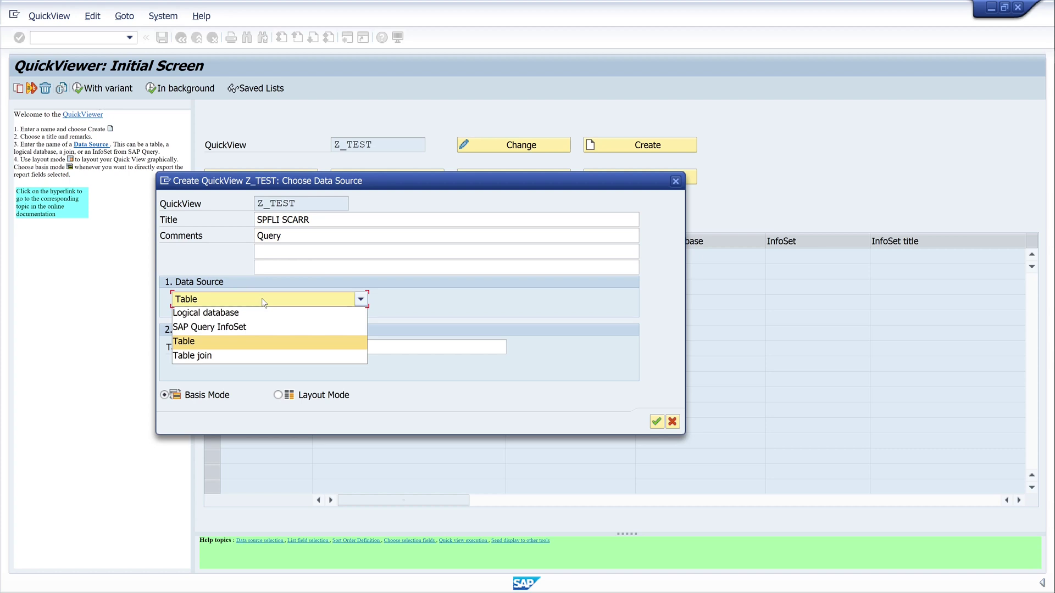
pyautogui.click(259, 357)
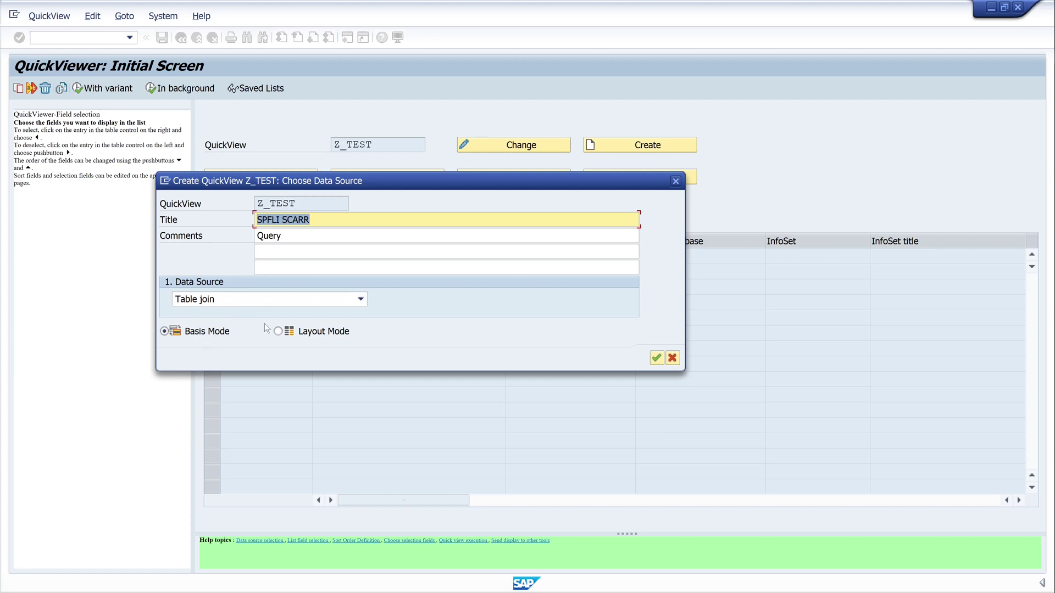
pyautogui.click(657, 357)
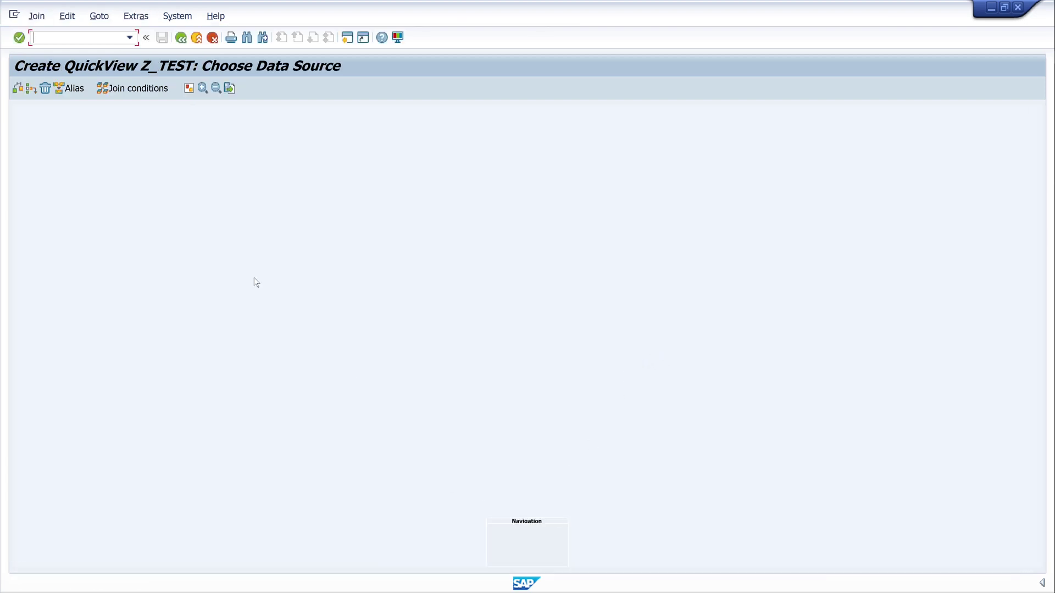
# Insert the SPFLI Flight schedule table into the join and enlarge its box
pyautogui.click(29, 92)
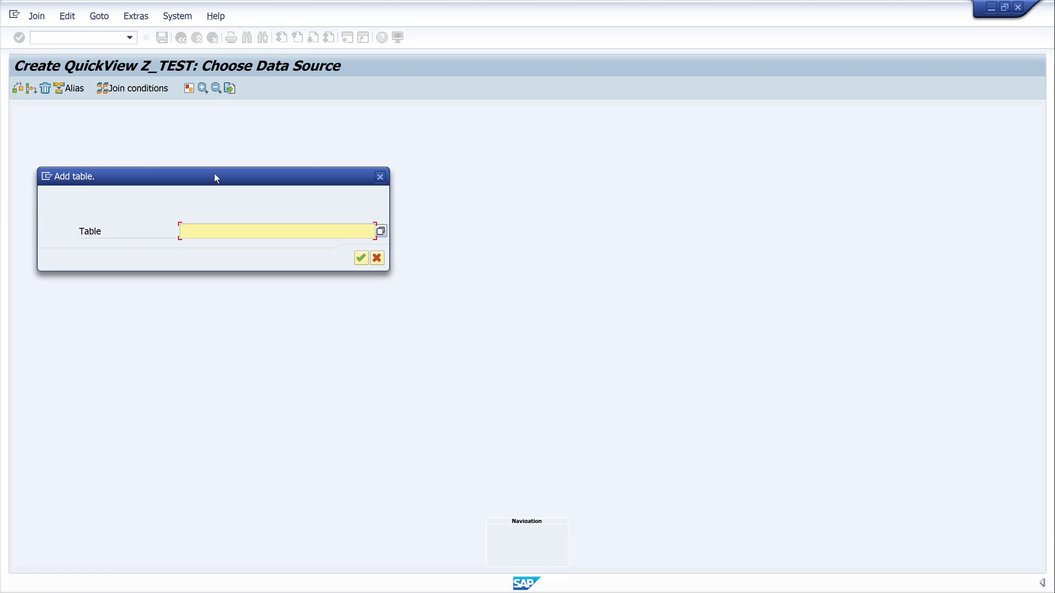
pyautogui.write('SPFLI')
pyautogui.press('Return')
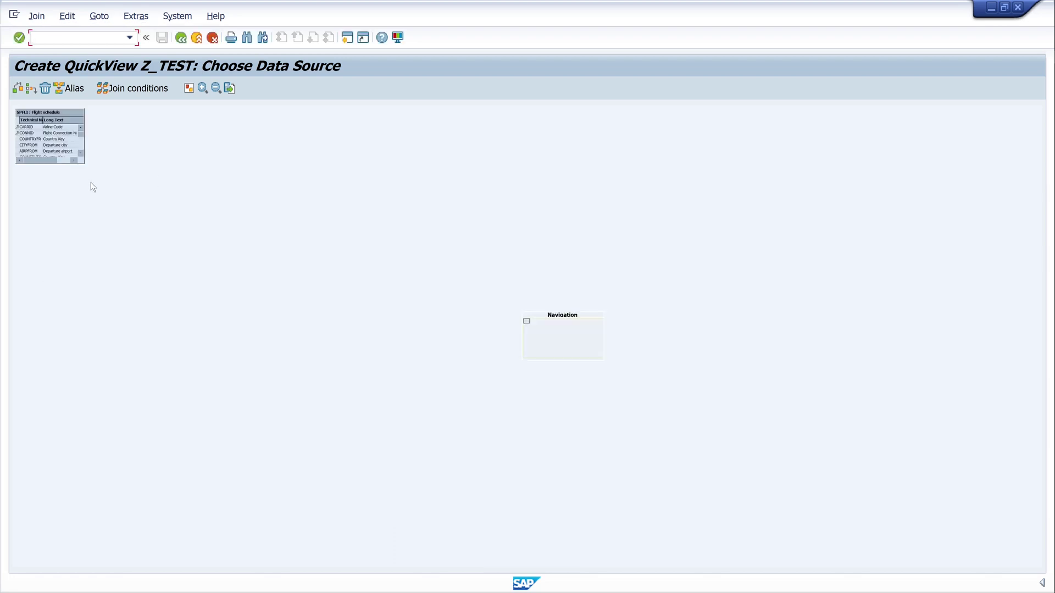
pyautogui.click(86, 162)
pyautogui.moveTo(86, 163); pyautogui.dragTo(215, 302)
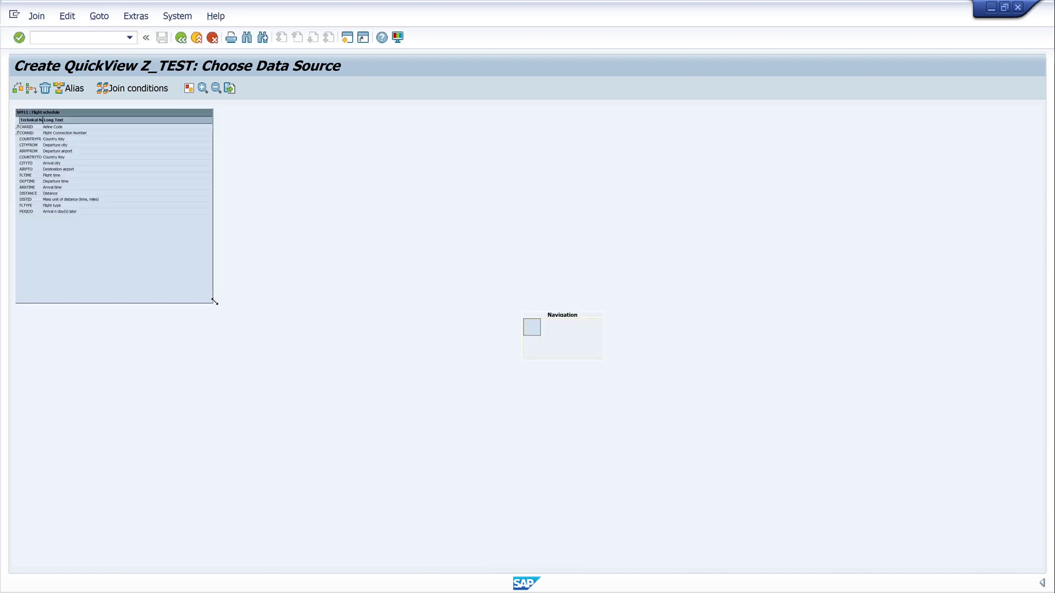
# Zoom in on the join diagram and shrink the SPFLI box to fit its fields
pyautogui.click(204, 88)
pyautogui.click(203, 88)
pyautogui.click(204, 87)
pyautogui.click(203, 87)
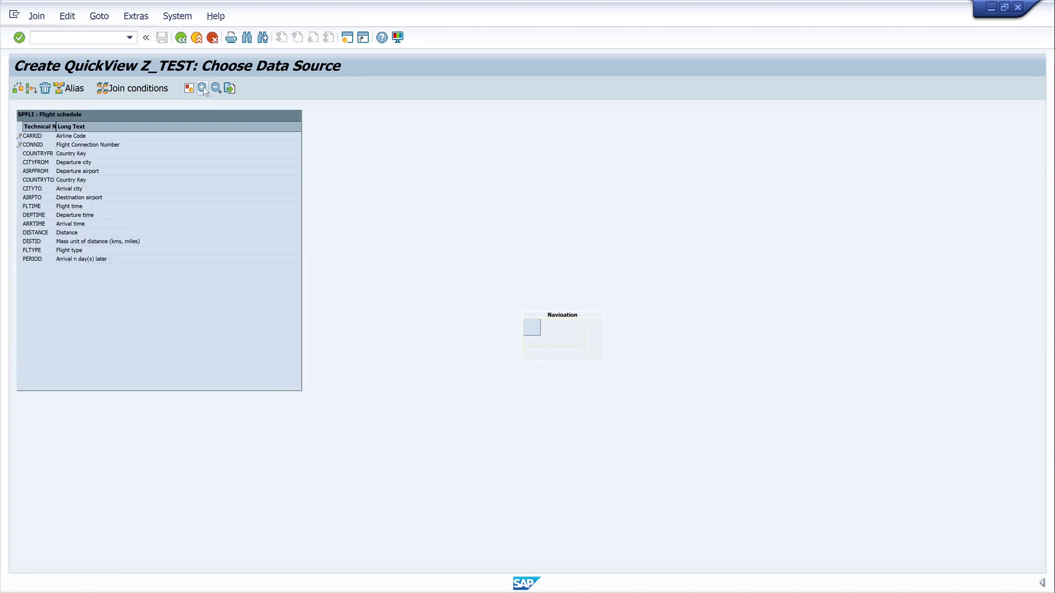
pyautogui.click(203, 87)
pyautogui.click(204, 87)
pyautogui.click(203, 87)
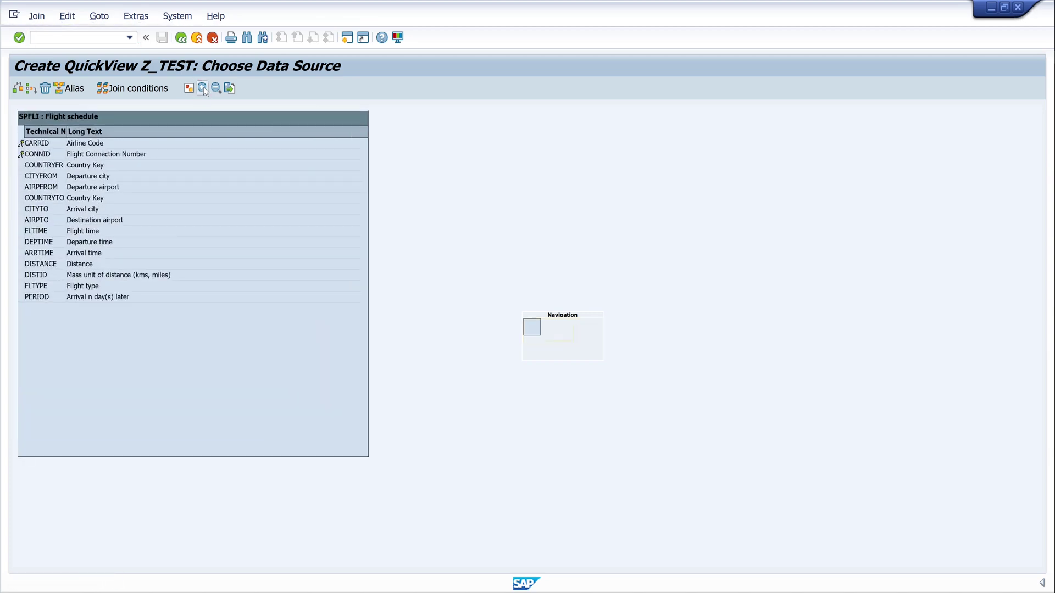
pyautogui.click(203, 87)
pyautogui.click(203, 87)
pyautogui.click(203, 87)
pyautogui.click(203, 87)
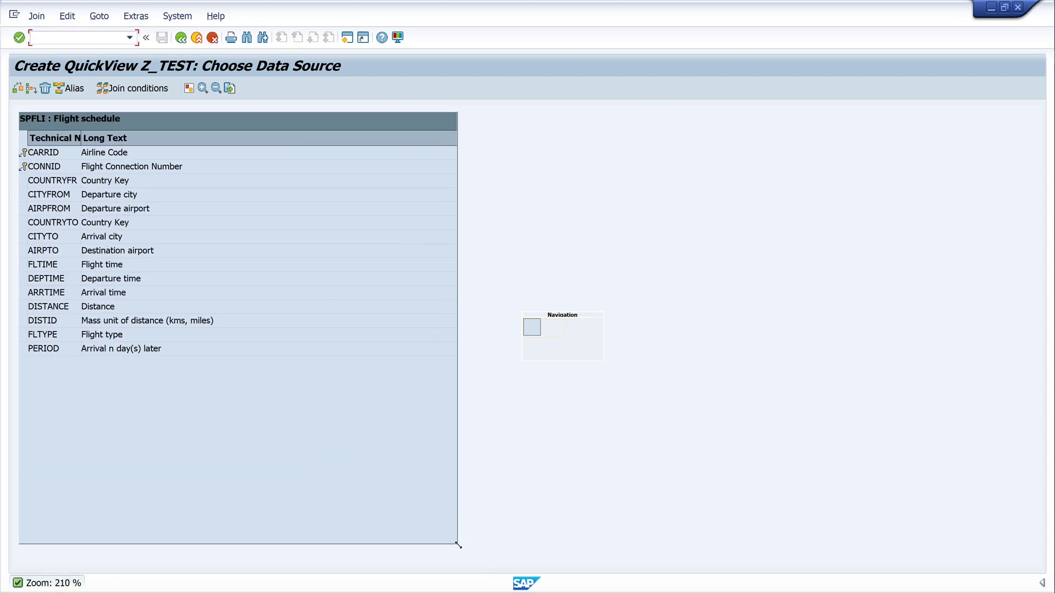
pyautogui.moveTo(290, 410); pyautogui.dragTo(279, 384)
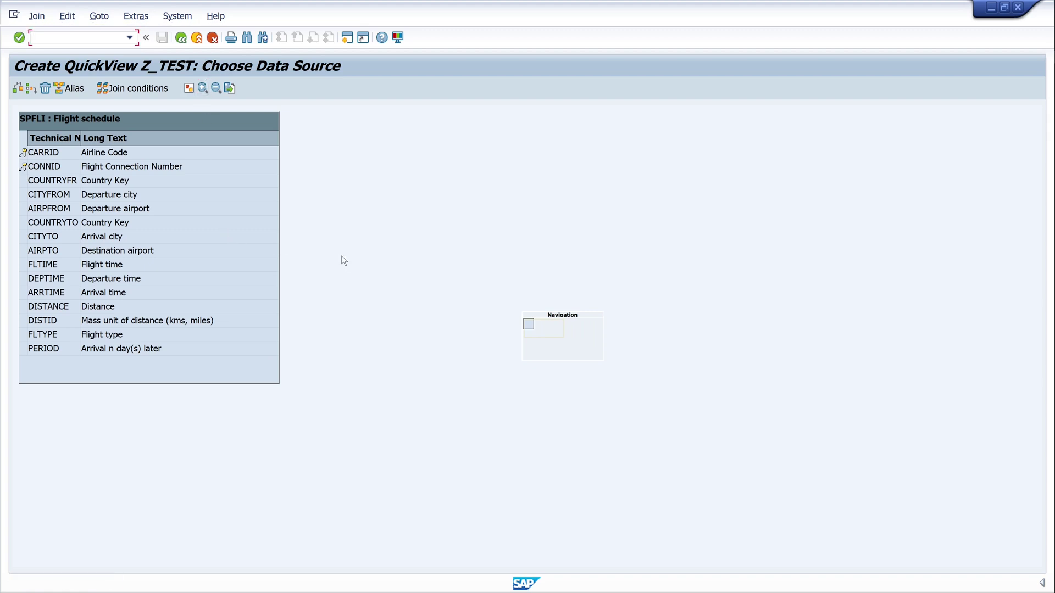
pyautogui.click(18, 88)
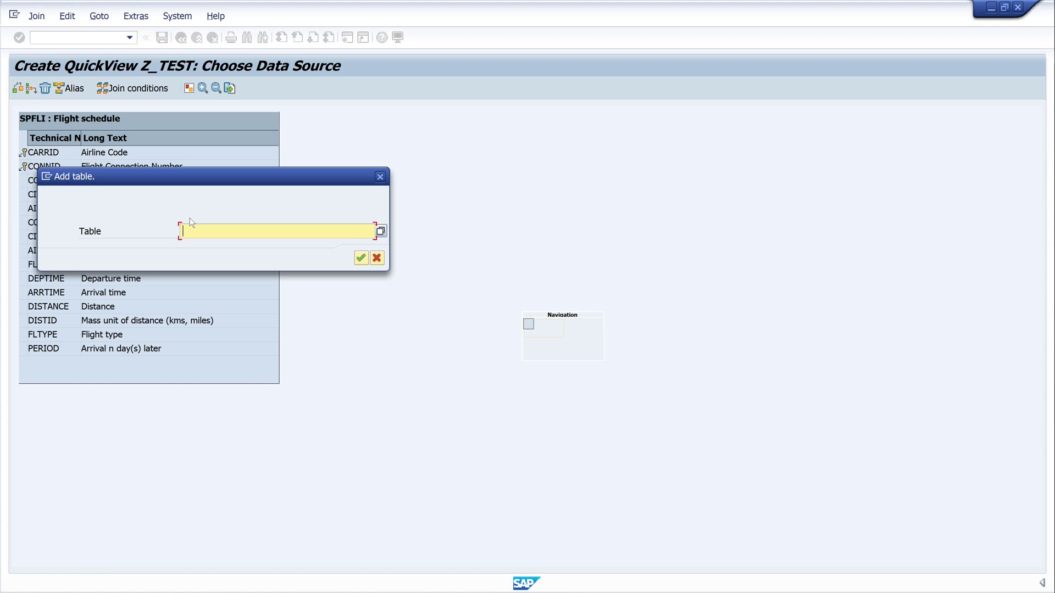
# Add SCARR, arrange its box to show the CARRID link to SPFLI, then go back
pyautogui.write('sa')
pyautogui.press('BackSpace')
pyautogui.write('carr')
pyautogui.press('Return')
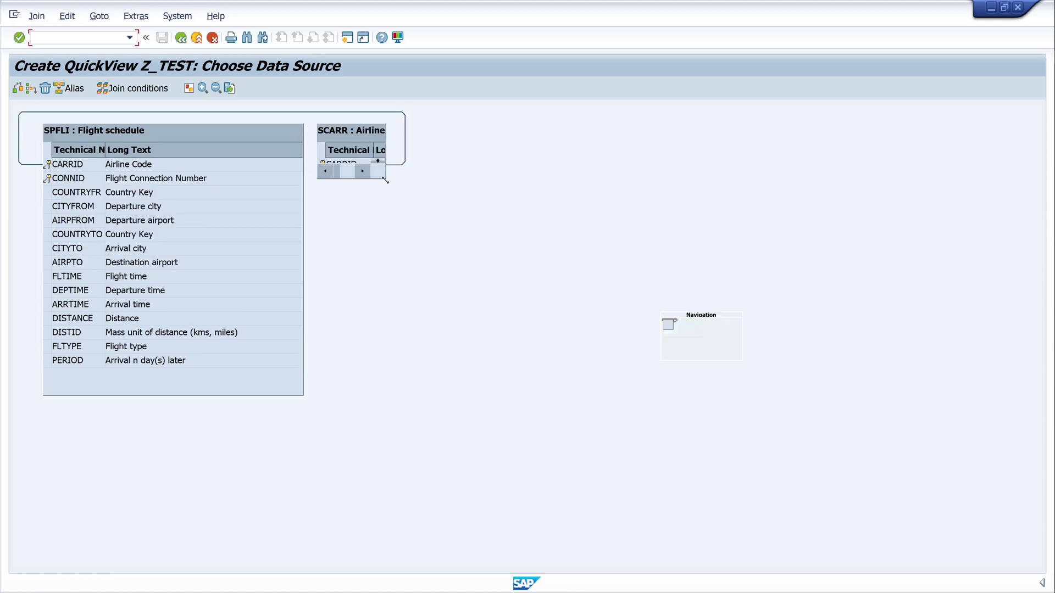
pyautogui.moveTo(385, 181); pyautogui.dragTo(537, 312)
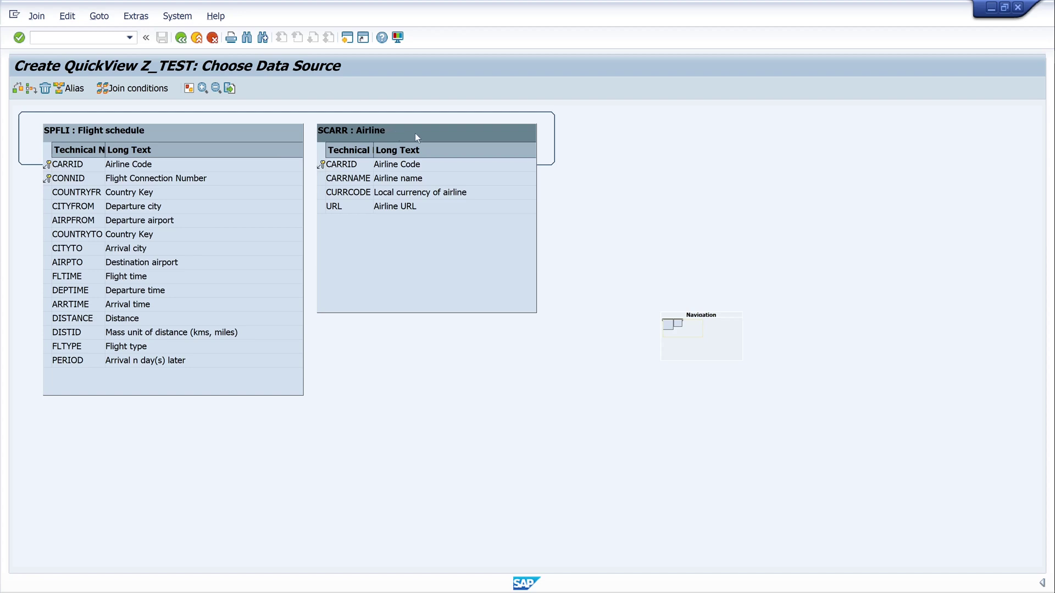
pyautogui.moveTo(416, 138); pyautogui.dragTo(450, 154)
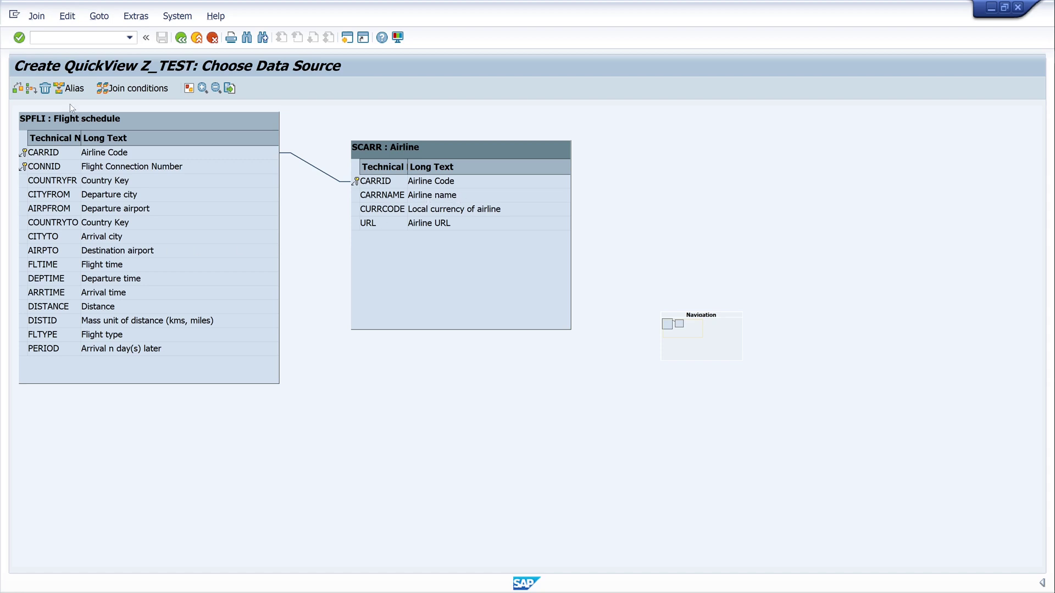
pyautogui.click(181, 38)
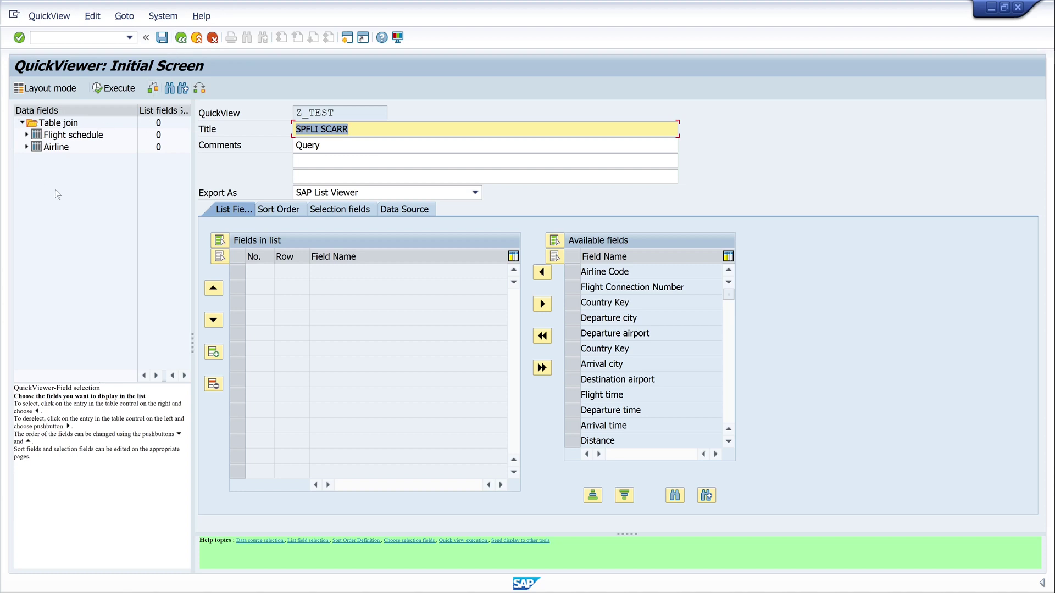
# Output Airline Code and Flight Connection Number from Flight schedule, both as selection fields
pyautogui.click(26, 135)
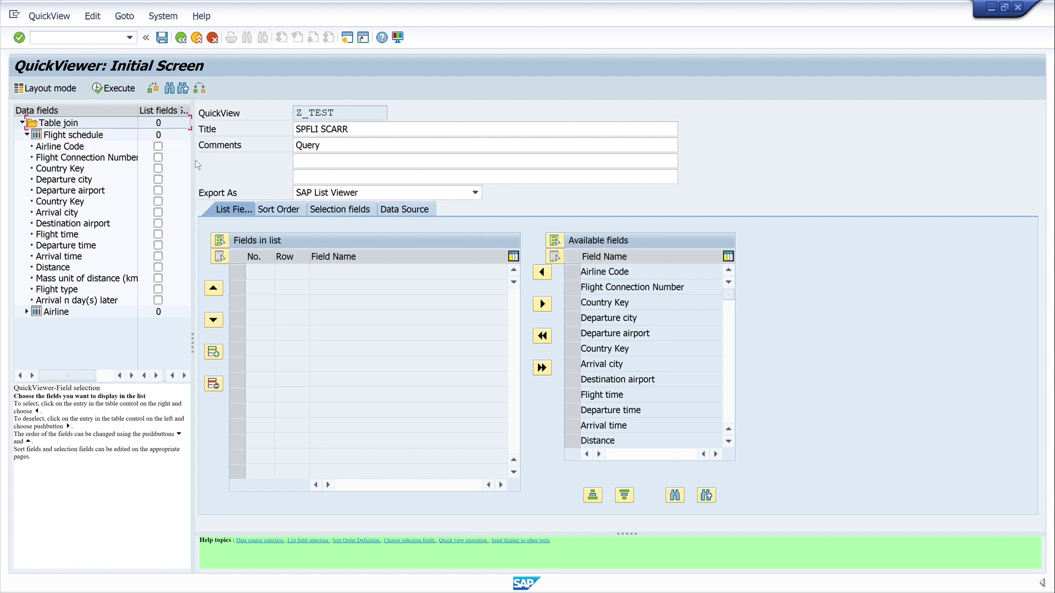
pyautogui.moveTo(195, 165); pyautogui.dragTo(358, 167)
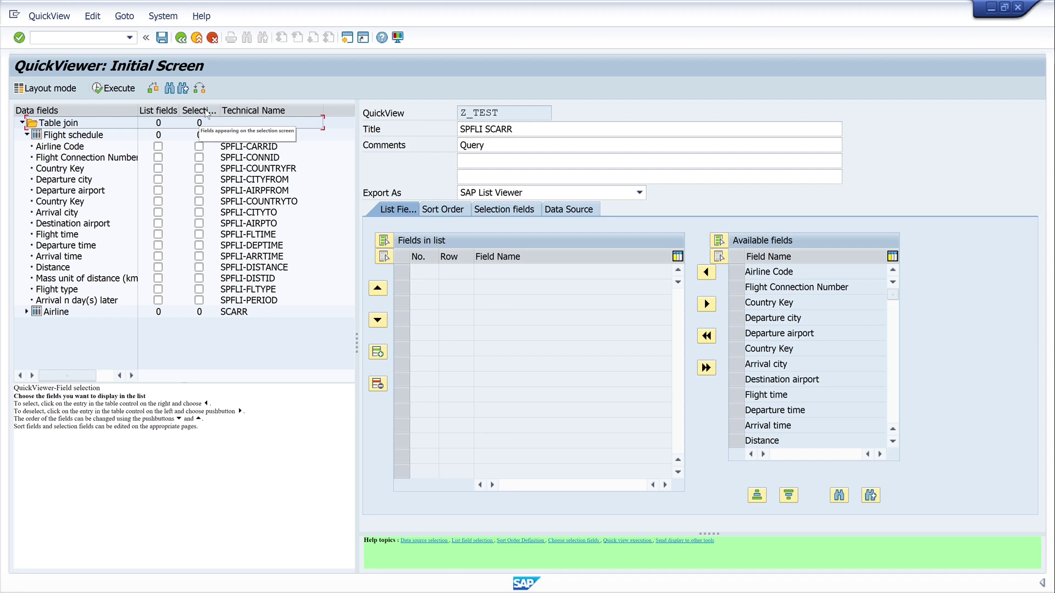
pyautogui.click(158, 147)
pyautogui.click(158, 157)
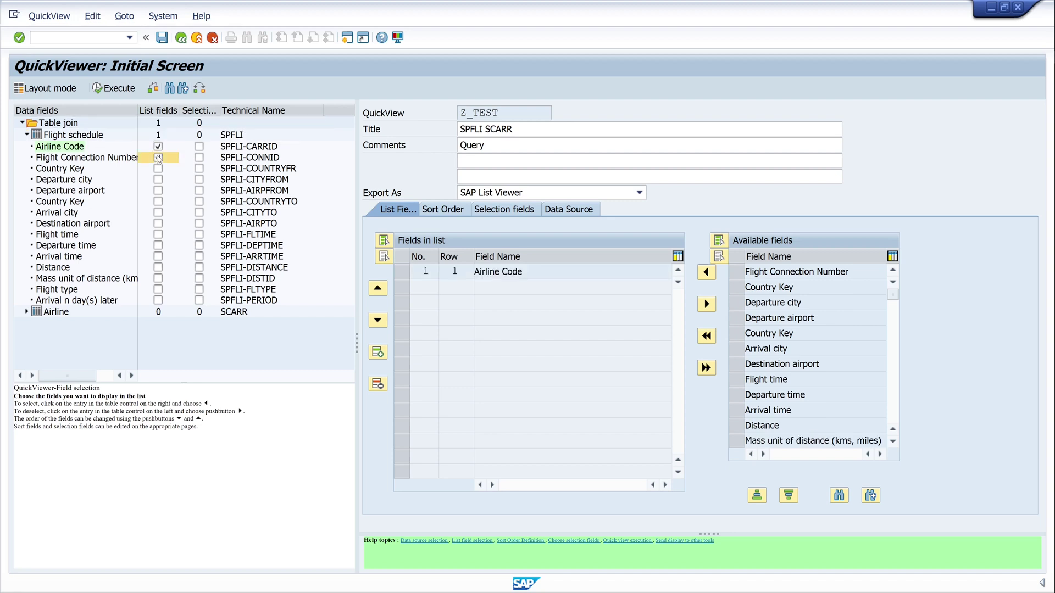
pyautogui.click(200, 146)
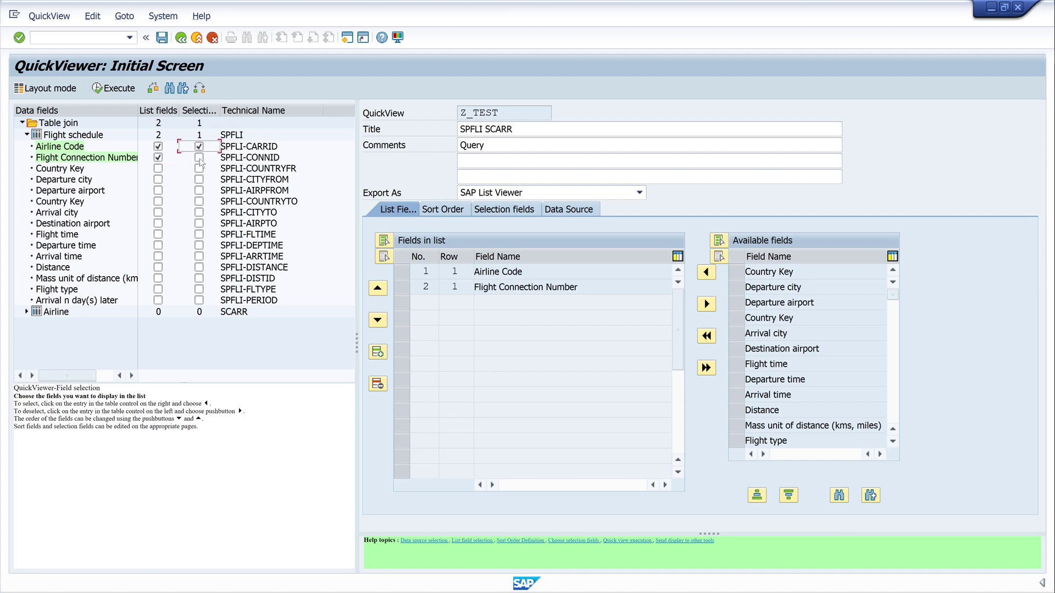
pyautogui.click(200, 158)
# Add Departure airport, Destination airport and Distance to the output list
pyautogui.click(159, 191)
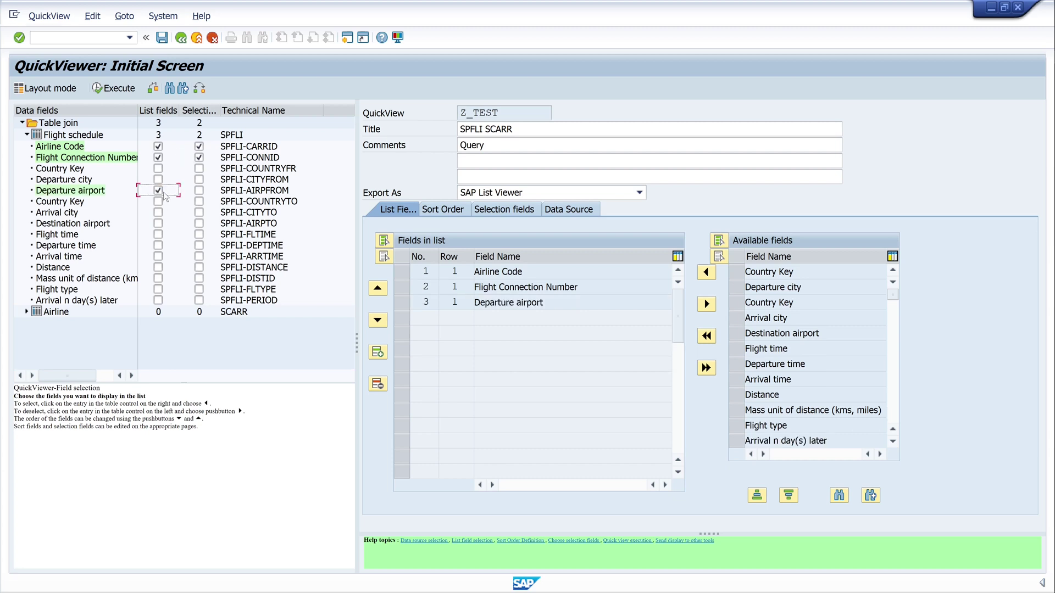
pyautogui.click(158, 223)
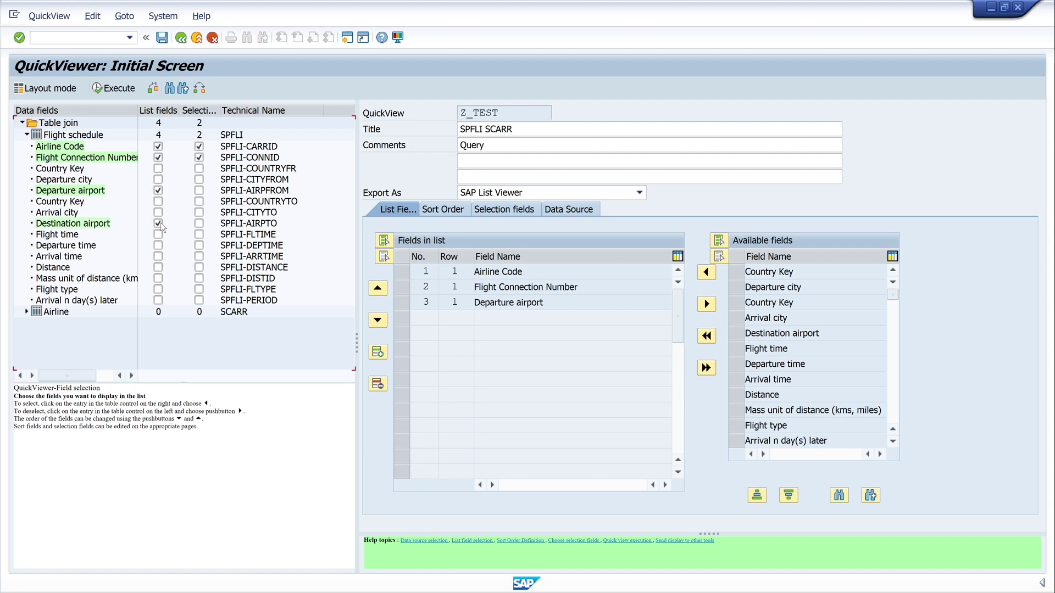
pyautogui.click(159, 267)
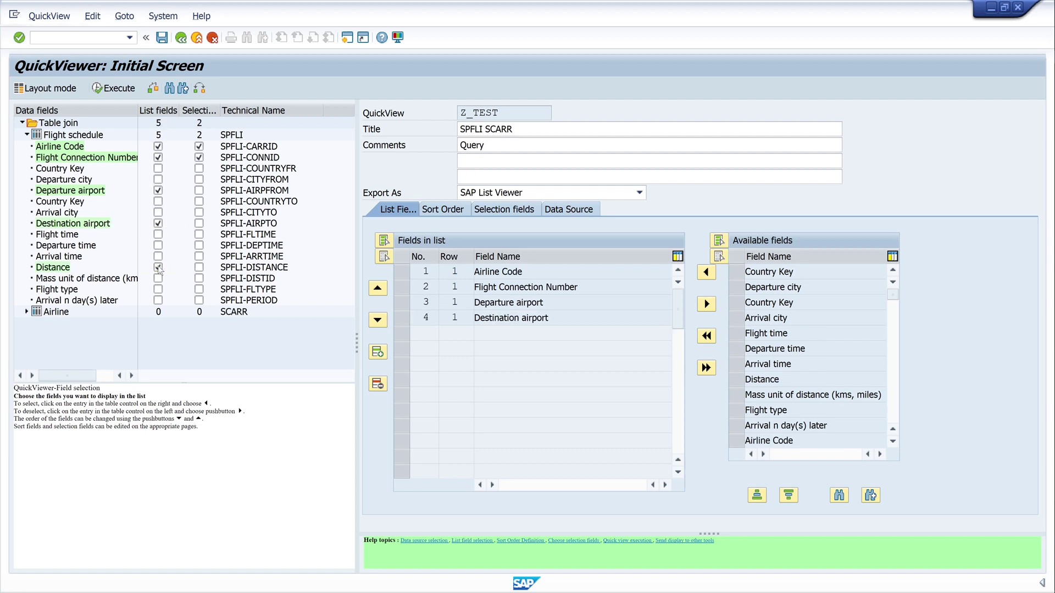
pyautogui.click(27, 312)
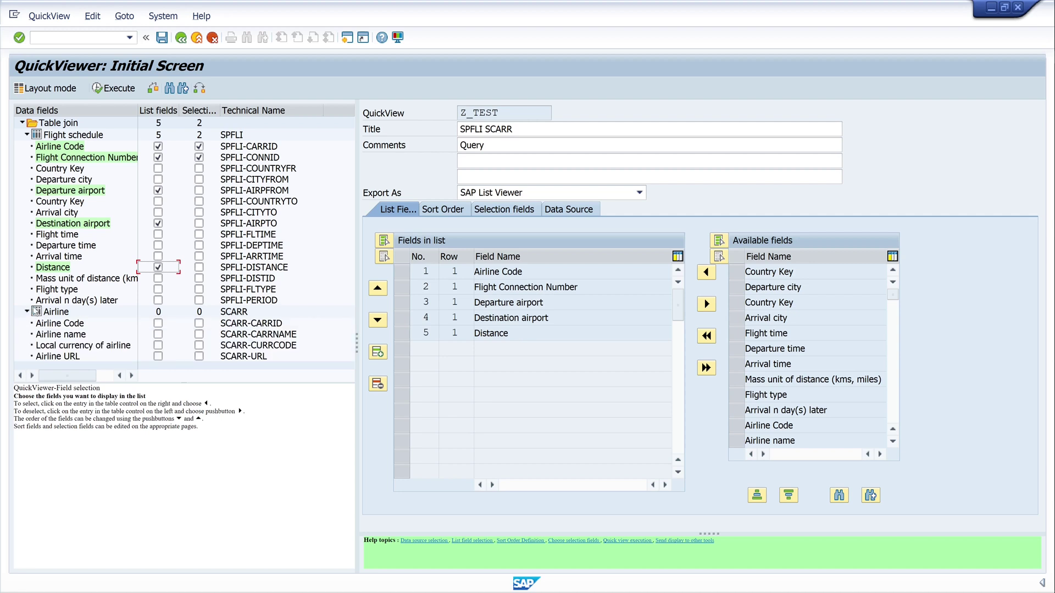
# Output Airline name, review the Sort Order and Selection fields tabs, and execute Z_TEST
pyautogui.click(158, 334)
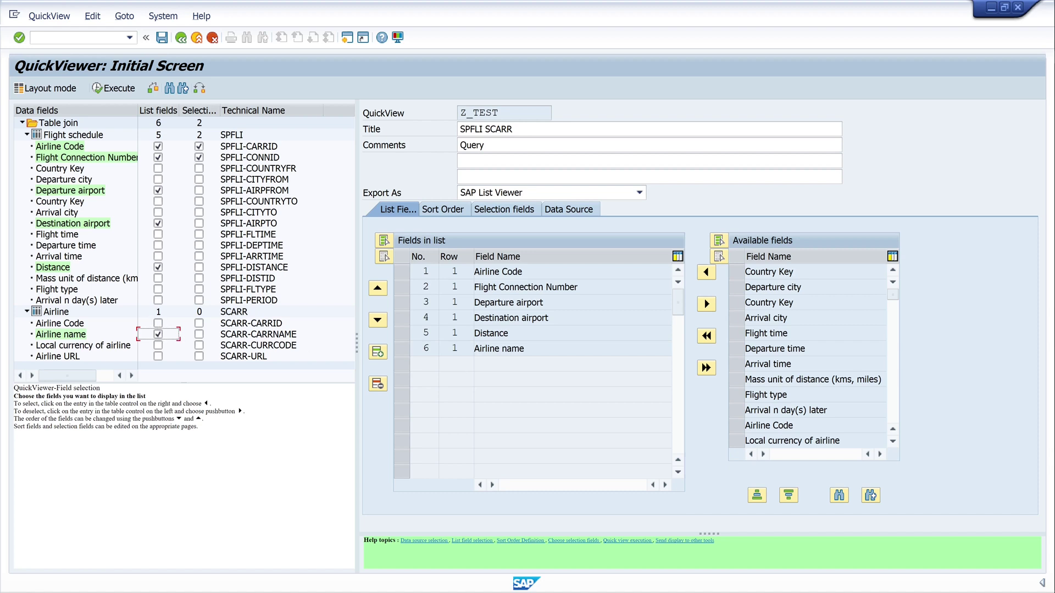
pyautogui.click(447, 209)
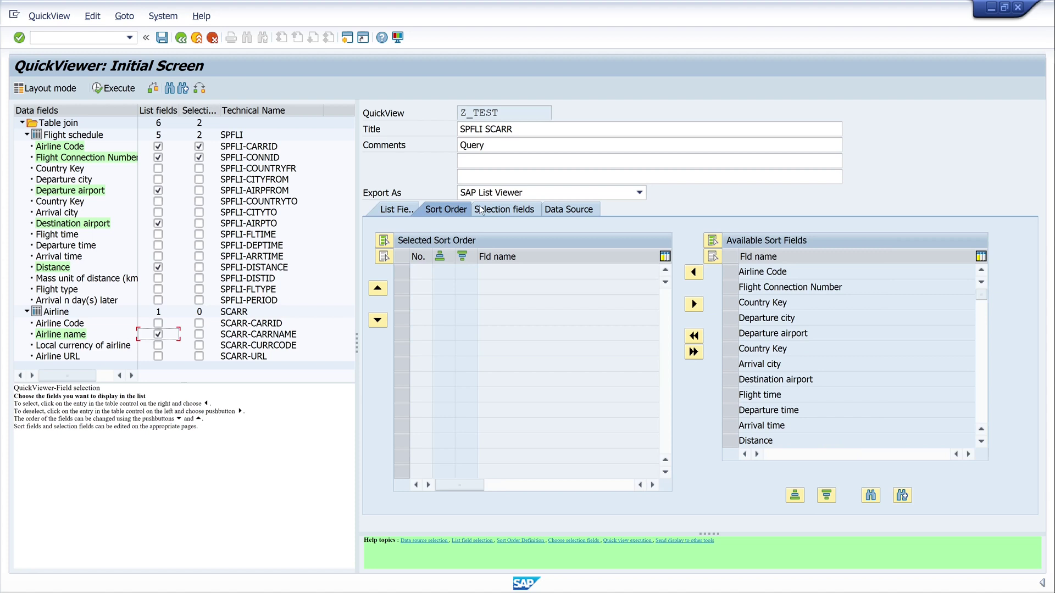
pyautogui.click(505, 211)
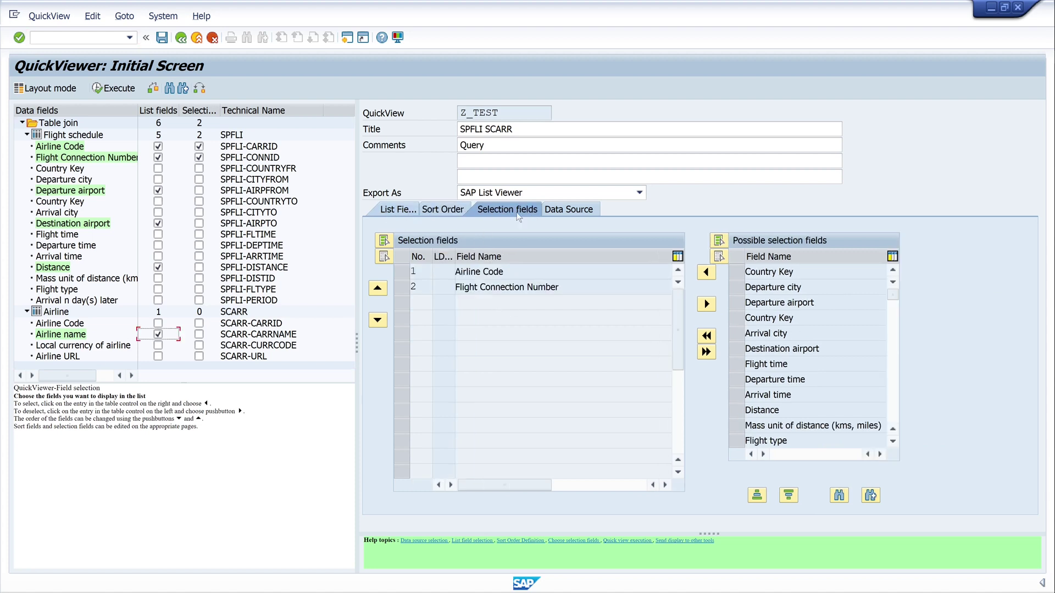
pyautogui.click(397, 209)
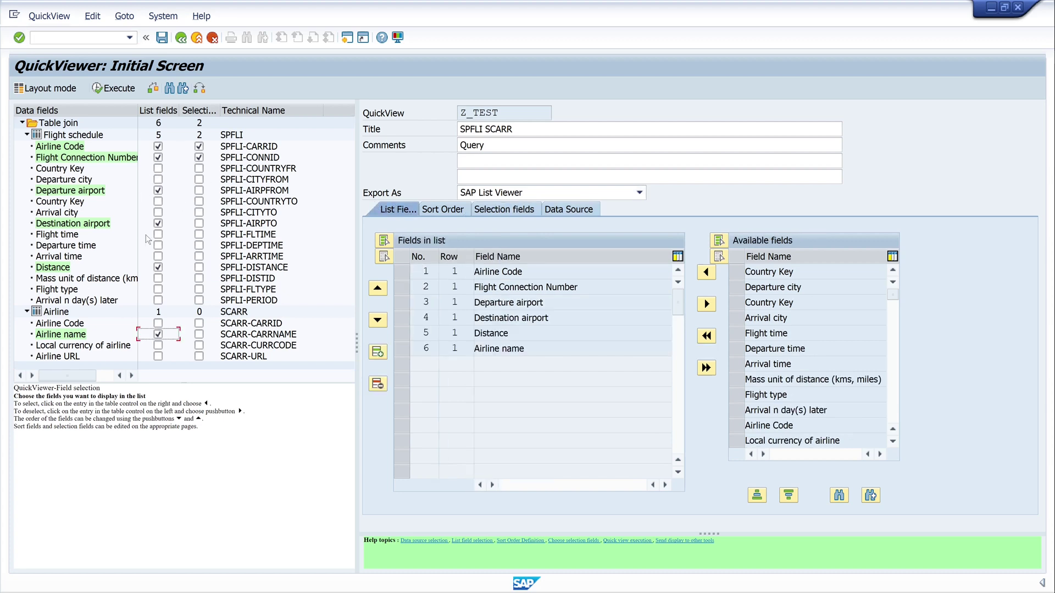
pyautogui.click(109, 89)
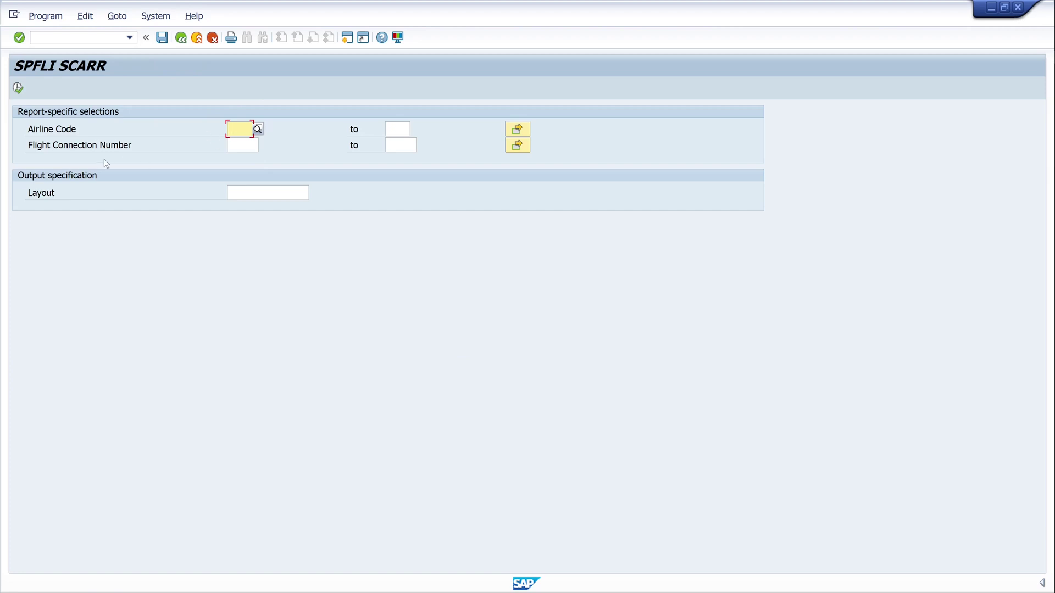
# Run the report with a 100-record limit and widen the unit, Dist. and Apt columns
pyautogui.click(18, 89)
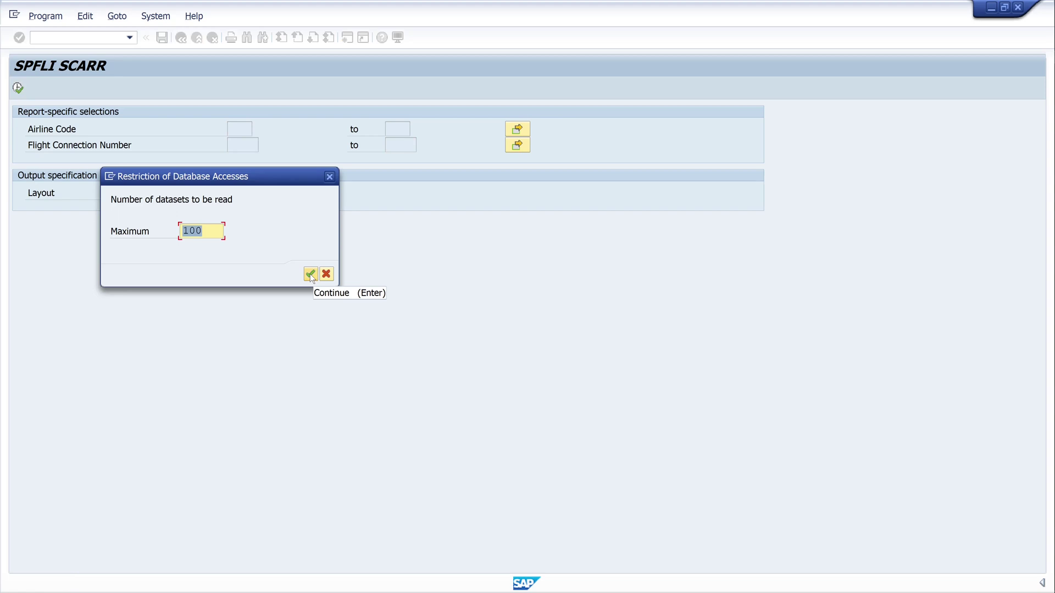
pyautogui.click(311, 275)
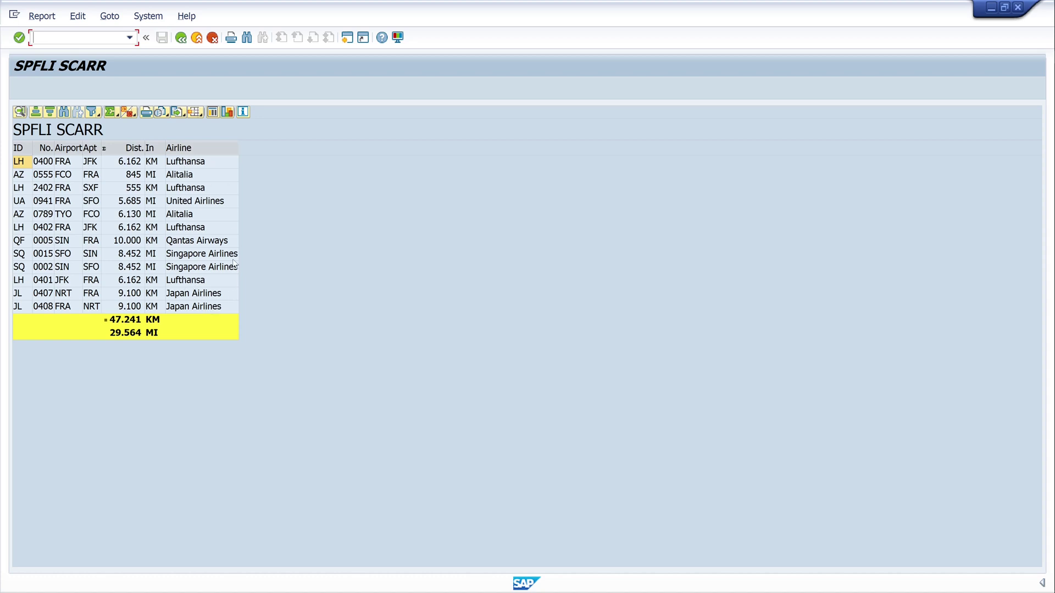
pyautogui.moveTo(166, 148); pyautogui.dragTo(242, 148)
pyautogui.moveTo(146, 148); pyautogui.dragTo(202, 148)
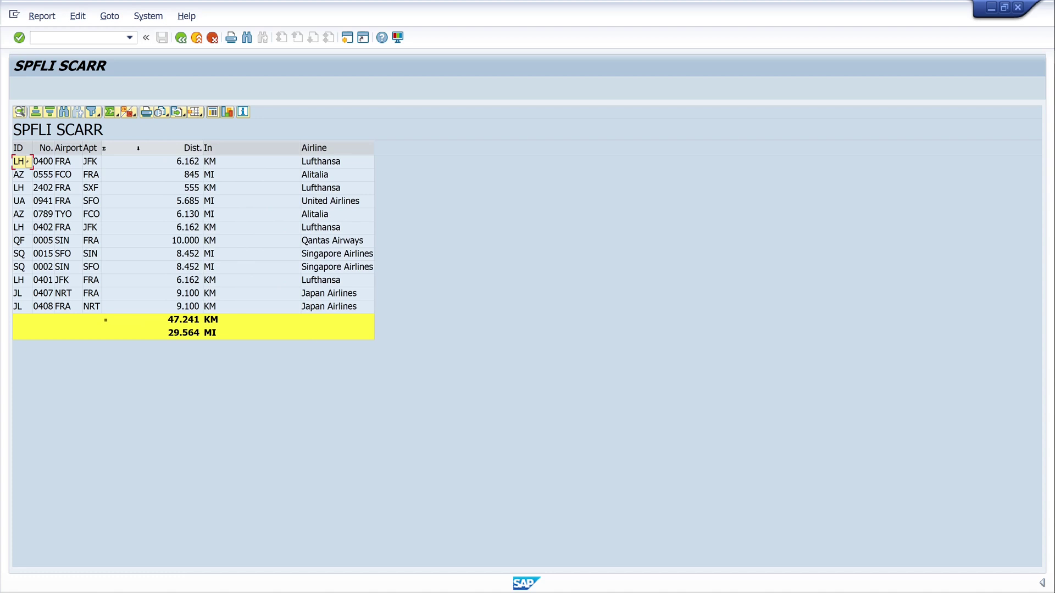
pyautogui.moveTo(104, 148); pyautogui.dragTo(136, 148)
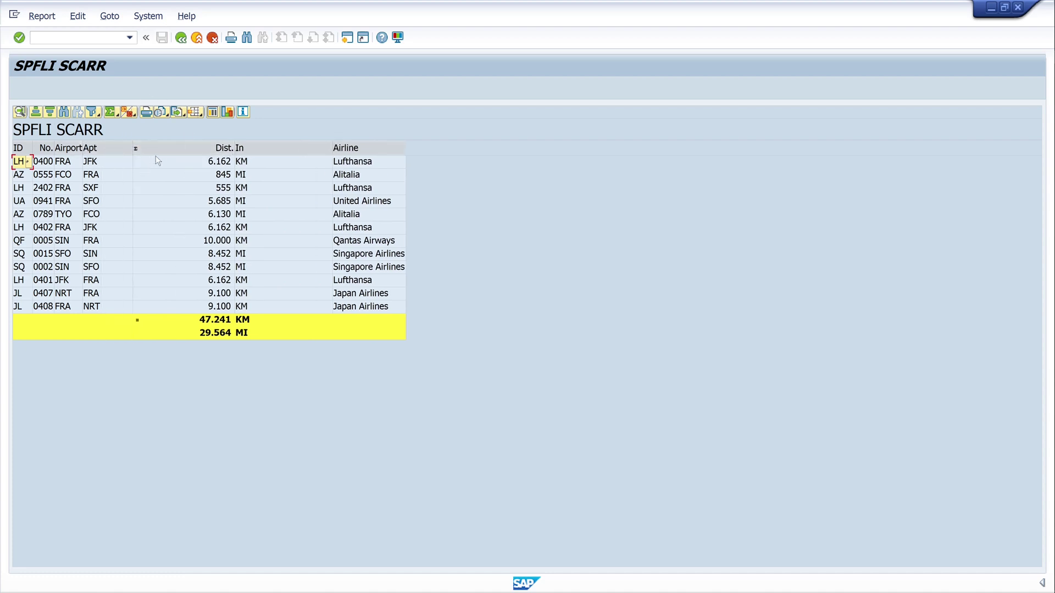
# Go back twice from the flight list to the Z_TEST QuickViewer initial screen
pyautogui.click(183, 39)
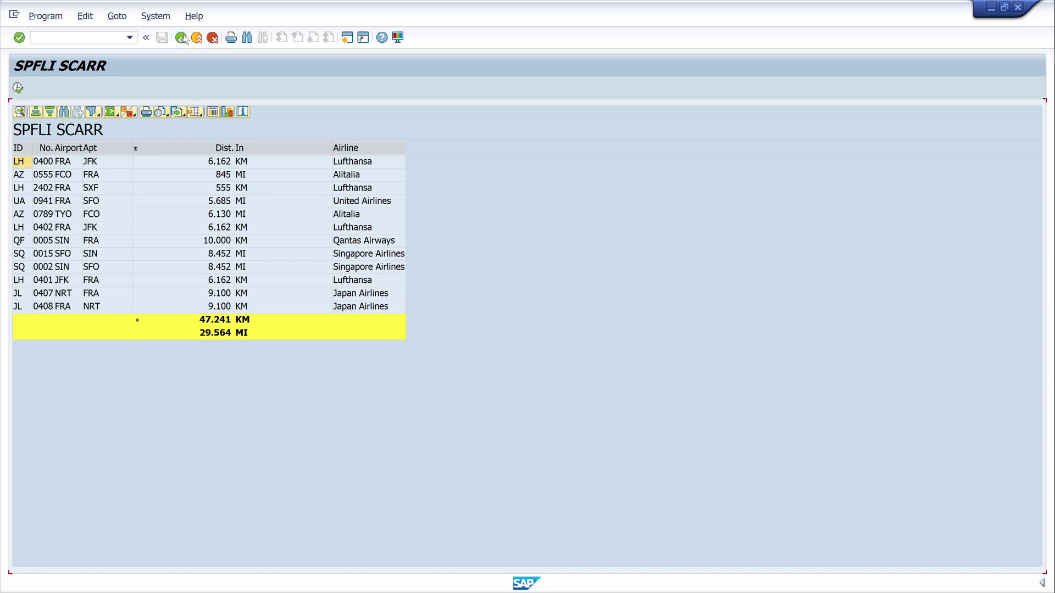
pyautogui.click(182, 38)
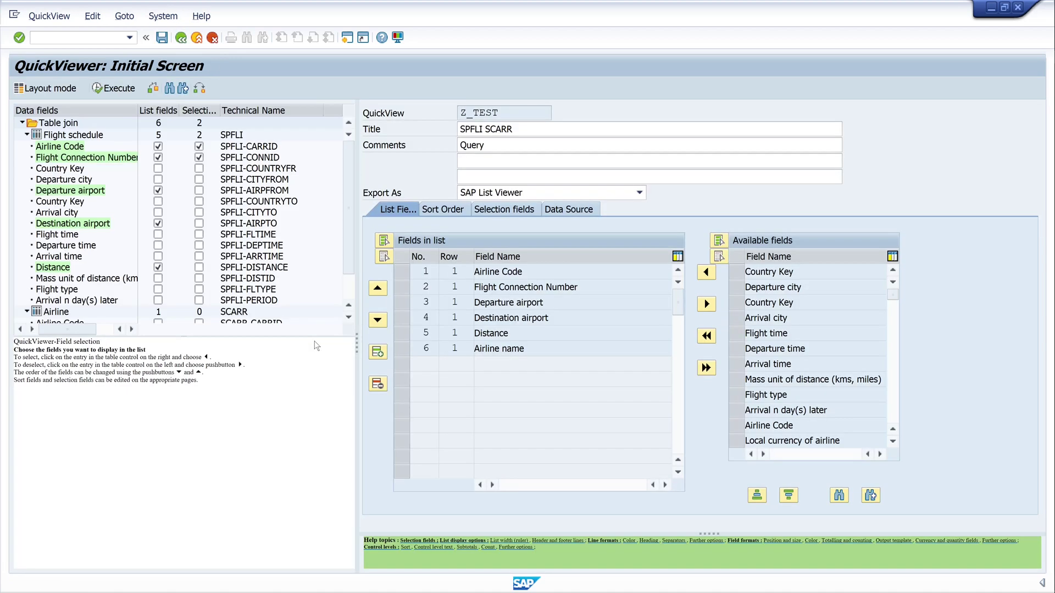